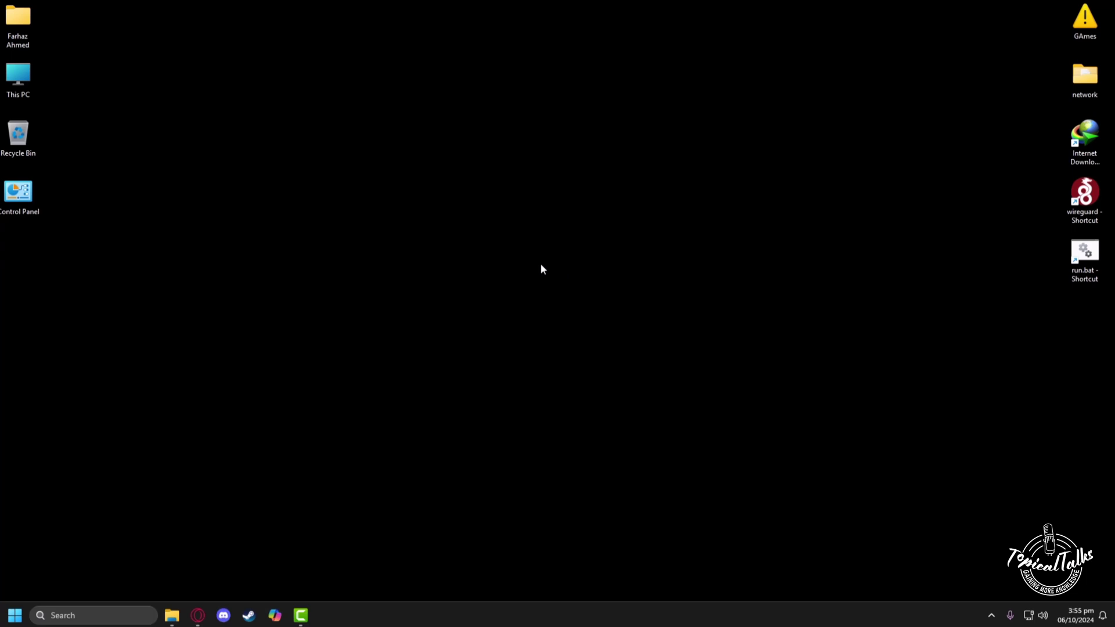
# Step: Check for updates in Windows Update settings, then close Settings
pyautogui.click(73, 614)
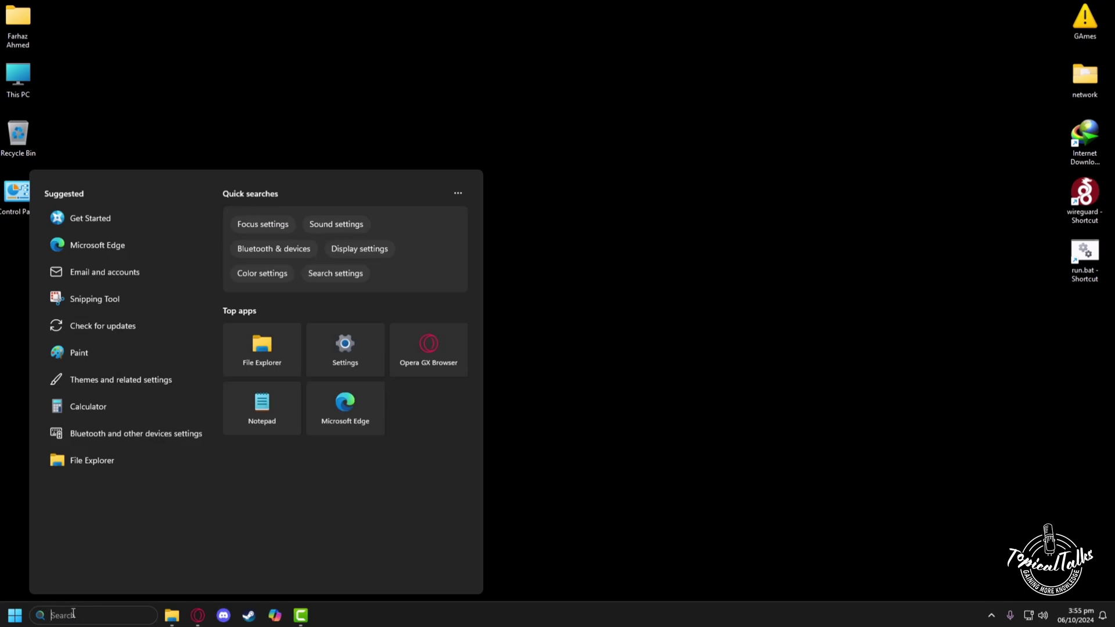
pyautogui.write('windows update settings')
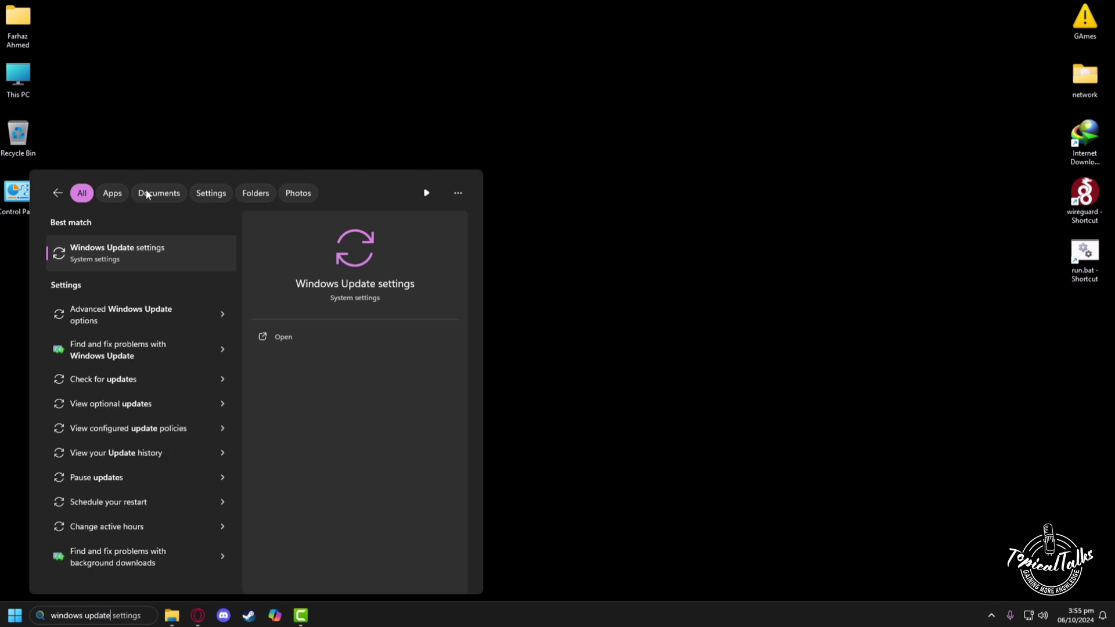
pyautogui.click(112, 262)
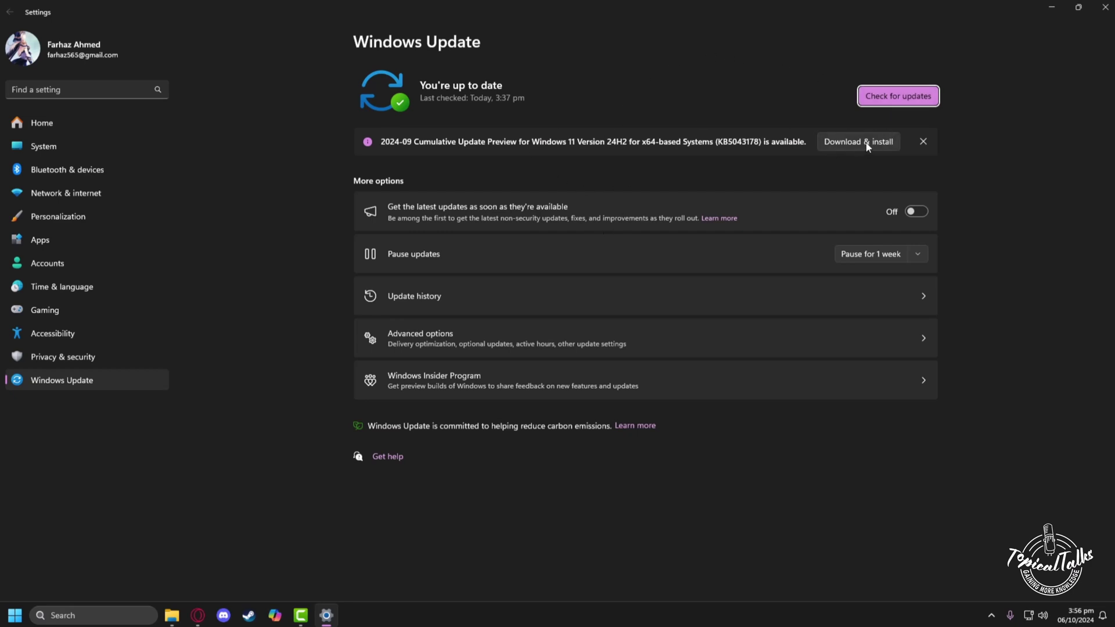
pyautogui.click(984, 145)
pyautogui.hotkey('alt', 'F4')
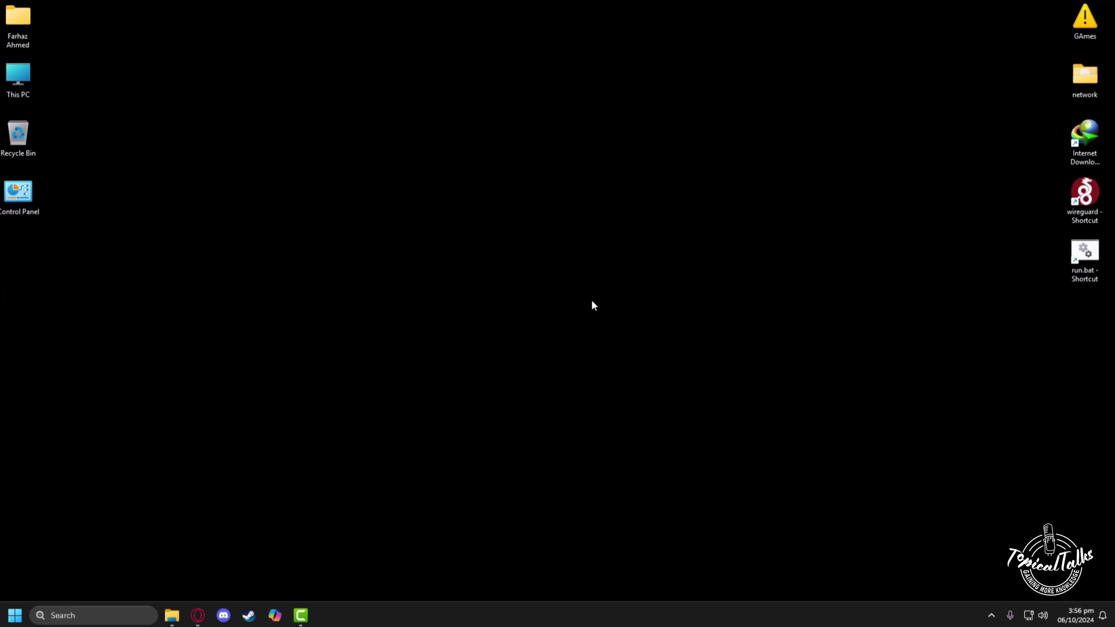
# Step: Launch NVIDIA GeForce Experience from the tray, maximized on its Drivers page showing driver 565.90
pyautogui.click(992, 615)
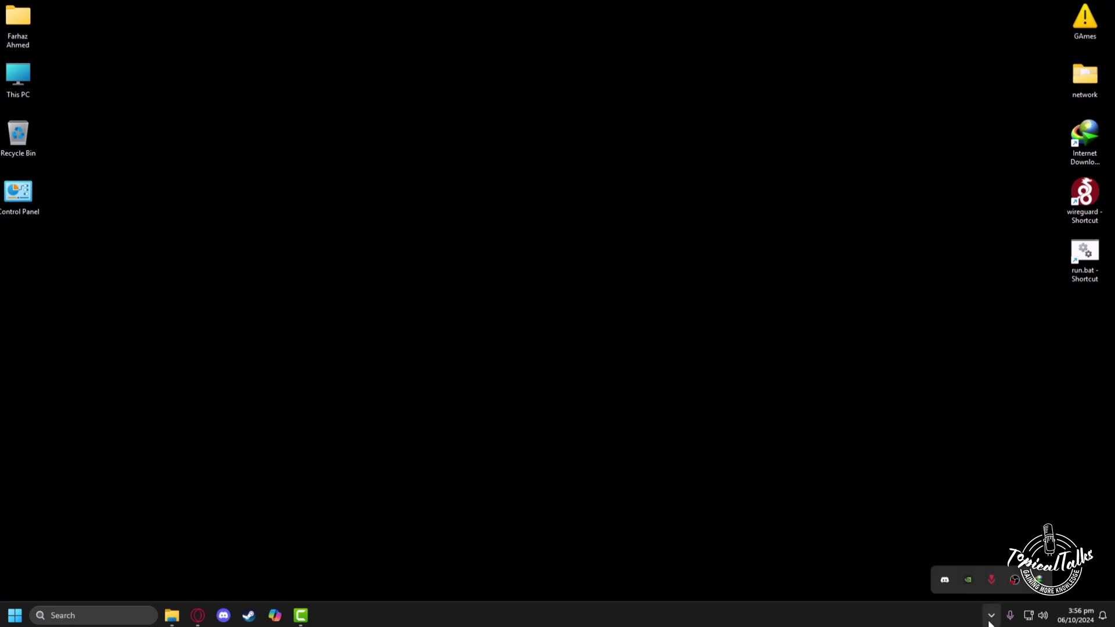
pyautogui.rightClick(969, 581)
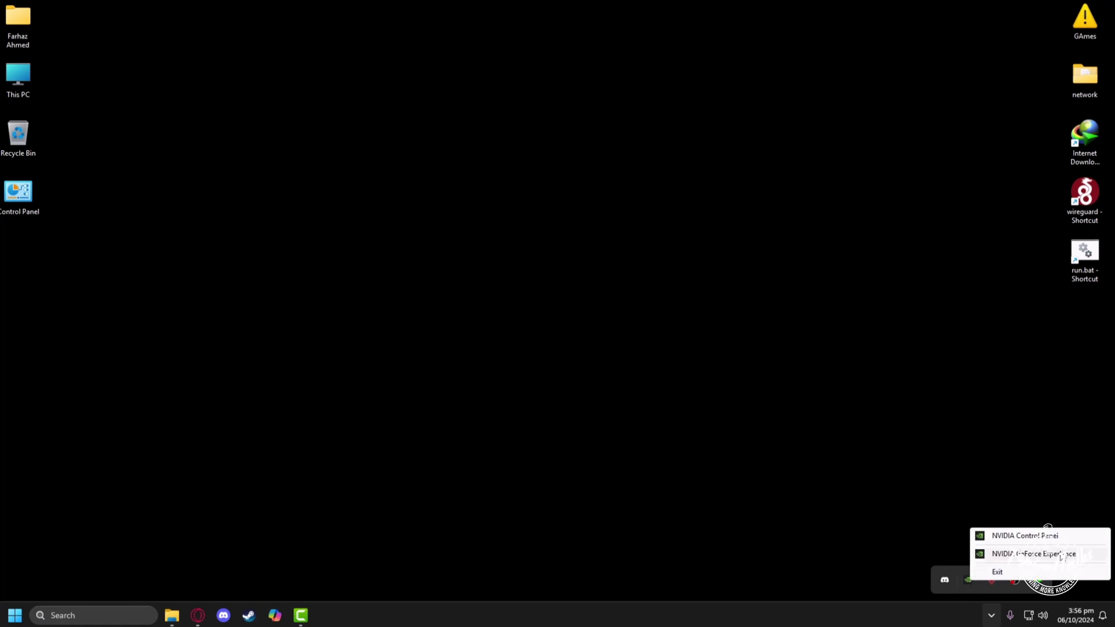
pyautogui.click(1046, 555)
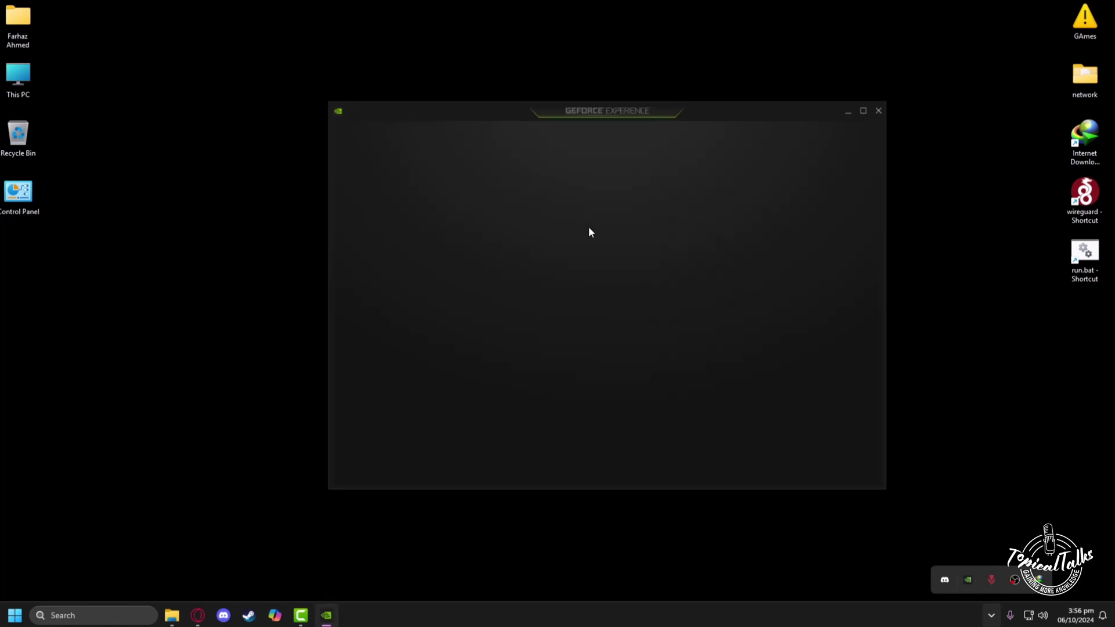
pyautogui.moveTo(705, 110); pyautogui.dragTo(592, 81)
pyautogui.click(750, 81)
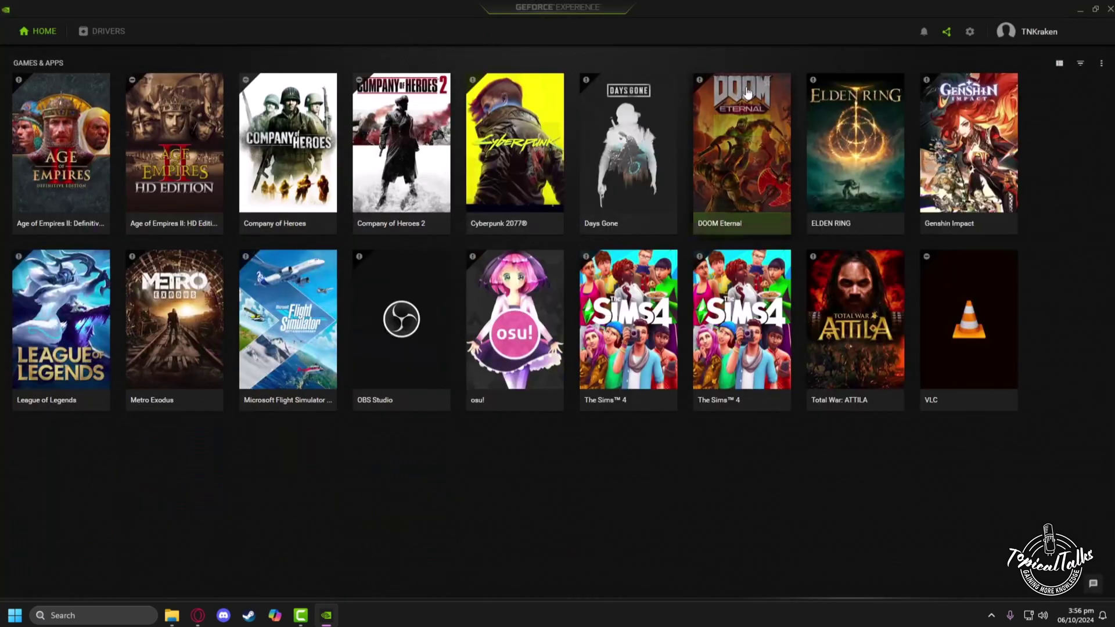
pyautogui.click(115, 32)
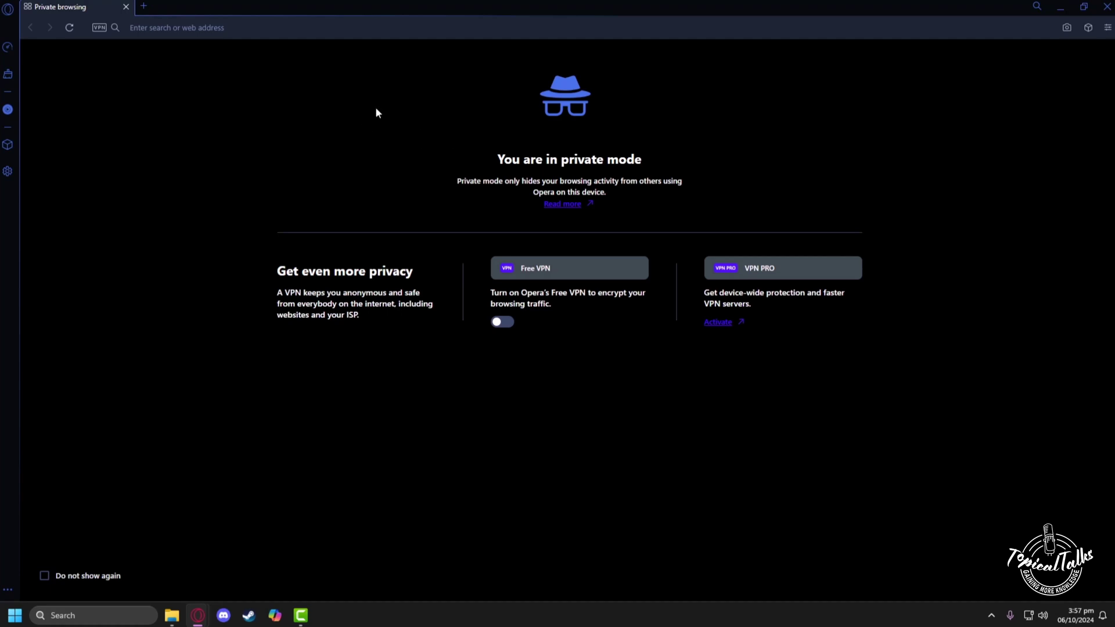
pyautogui.click(241, 29)
# Step: Search for 'latest nvidia drivers' and open the official NVIDIA Drivers page
pyautogui.write('latest nivida')
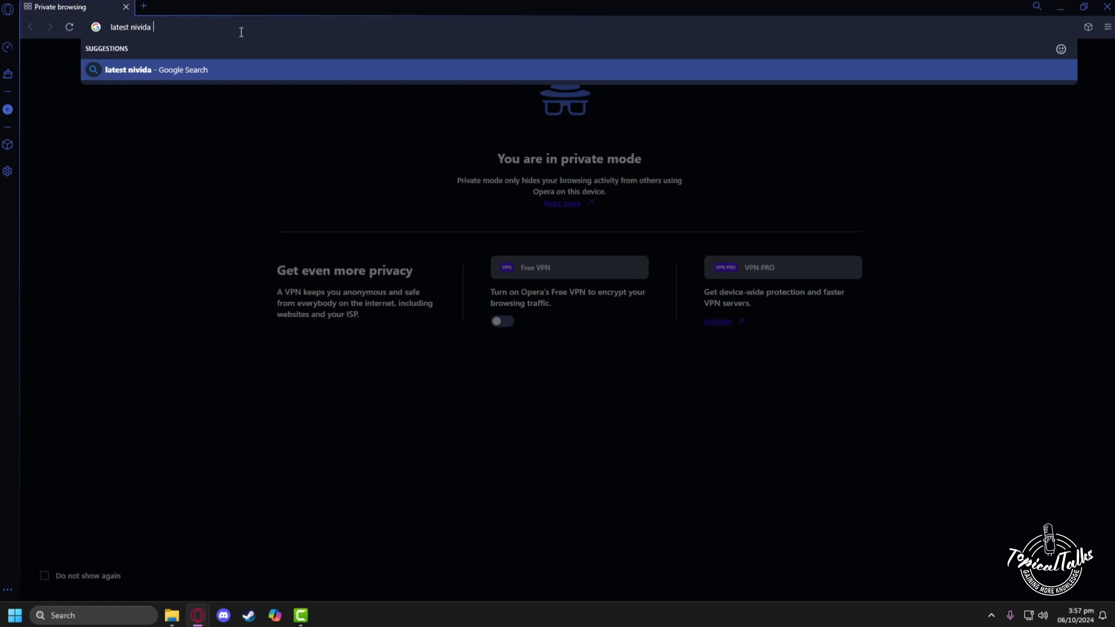
pyautogui.press('BackSpace')
pyautogui.write('ia drivers')
pyautogui.press('Return')
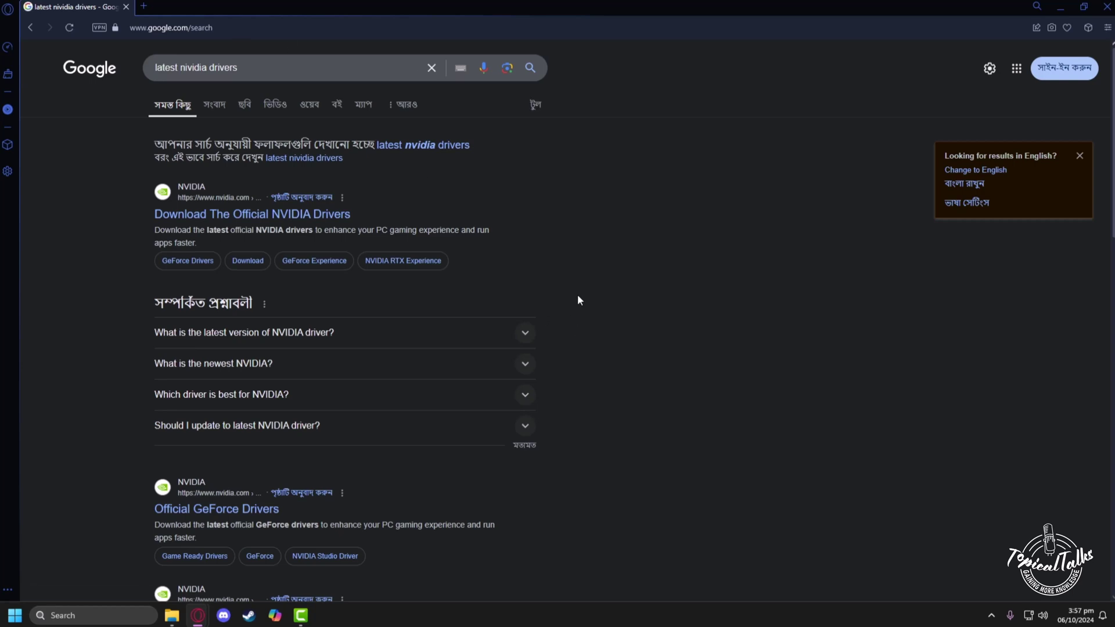
pyautogui.click(291, 216)
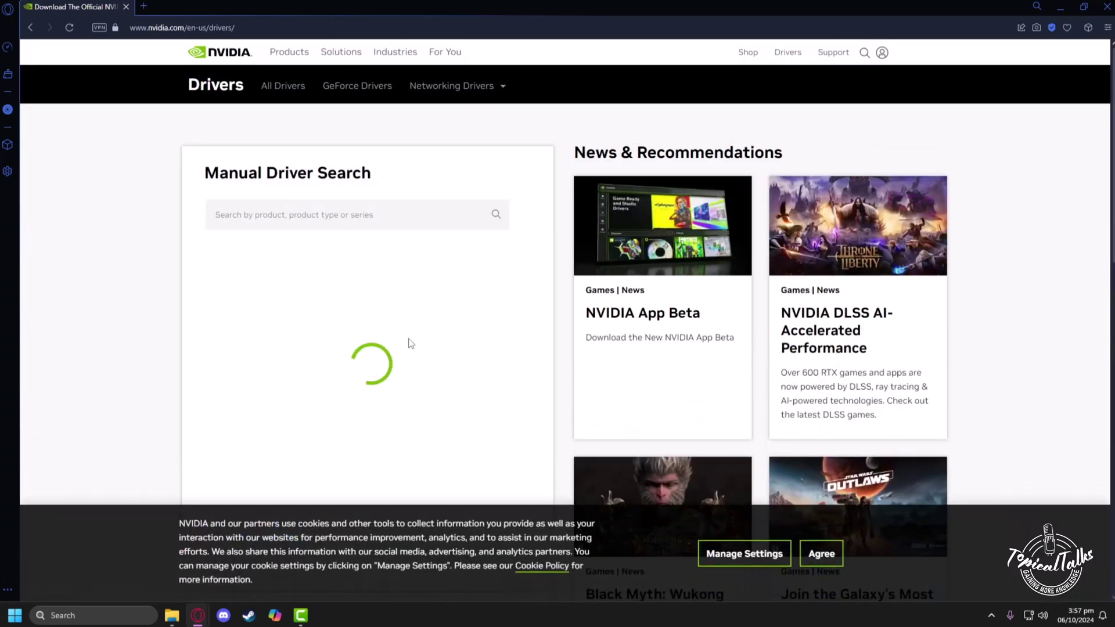
# Step: Find the RTX 4090 Laptop GPU driver for Windows 10 64-bit and view Game Ready Driver 565.90
pyautogui.scroll(-3, 413, 343)
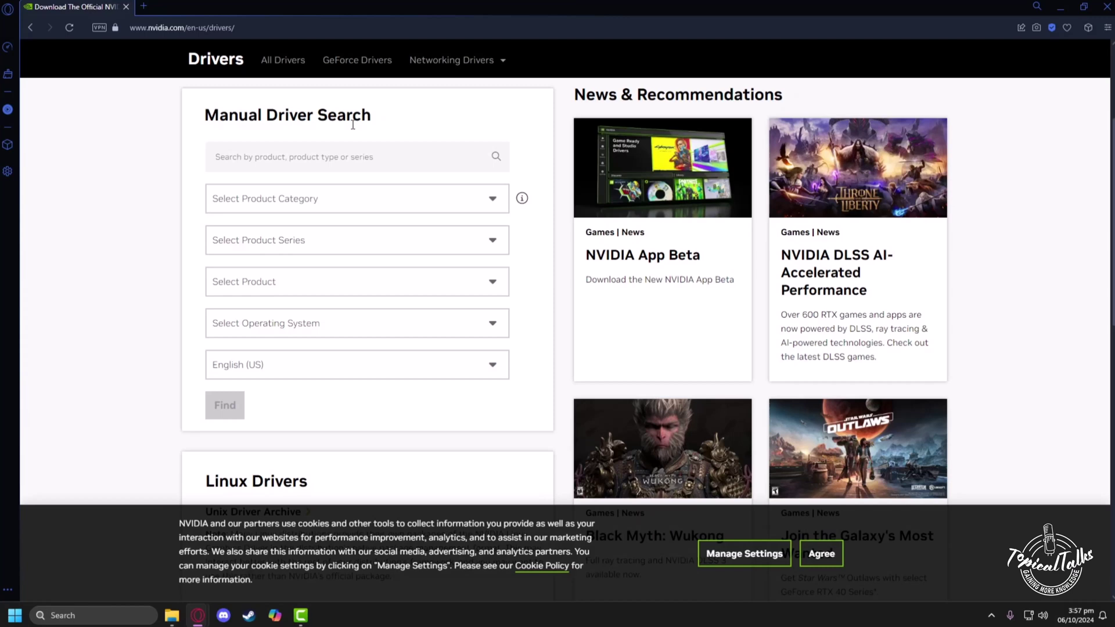
pyautogui.click(313, 198)
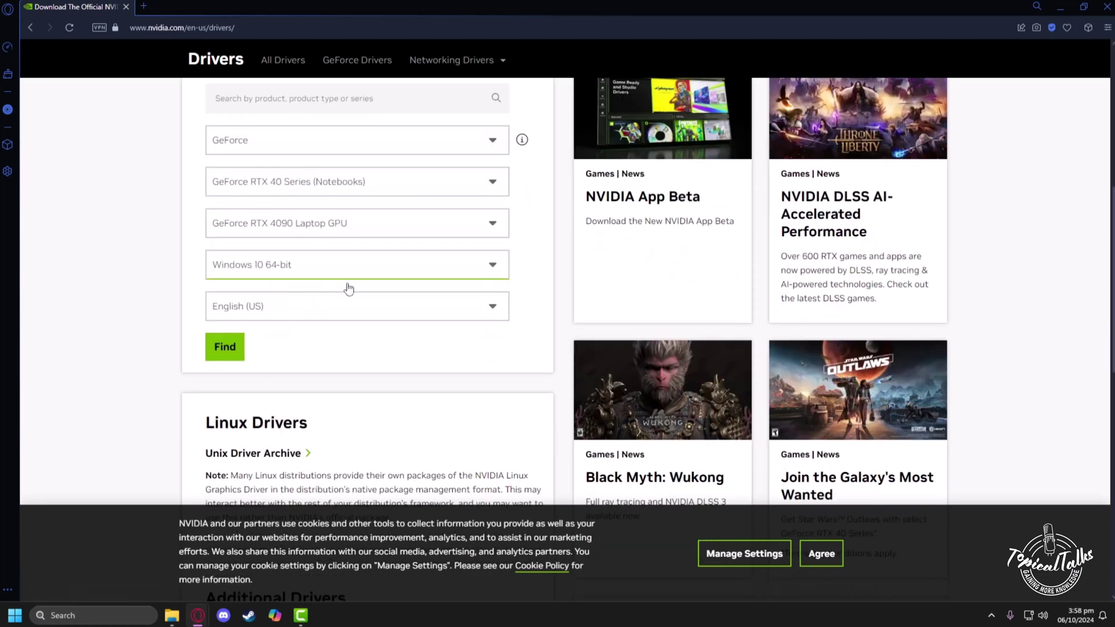
pyautogui.click(245, 358)
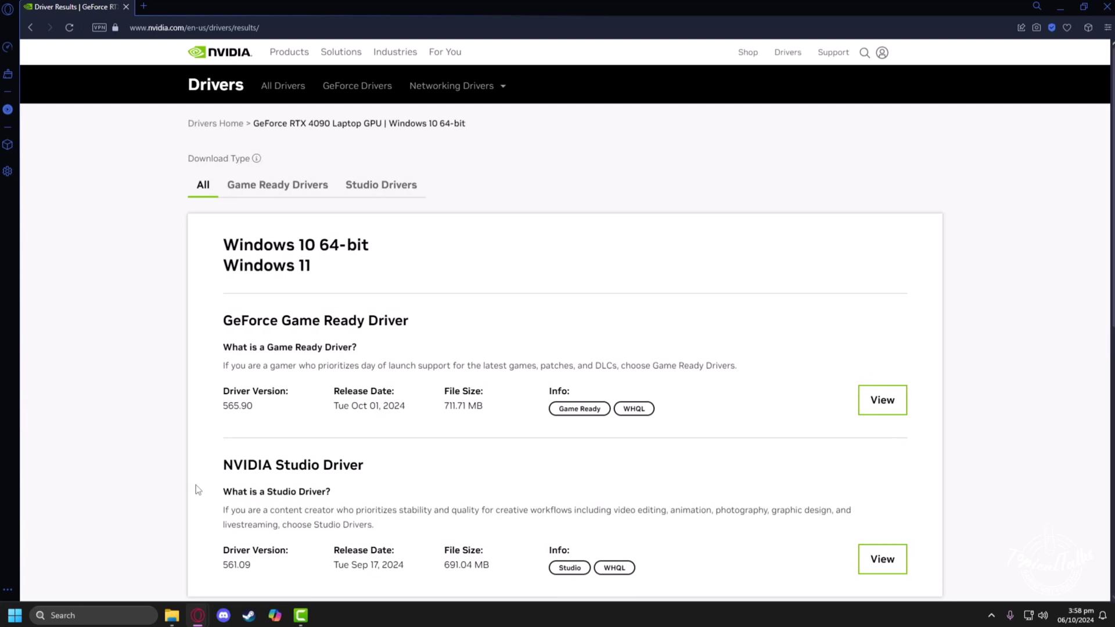
pyautogui.scroll(-2, 197, 490)
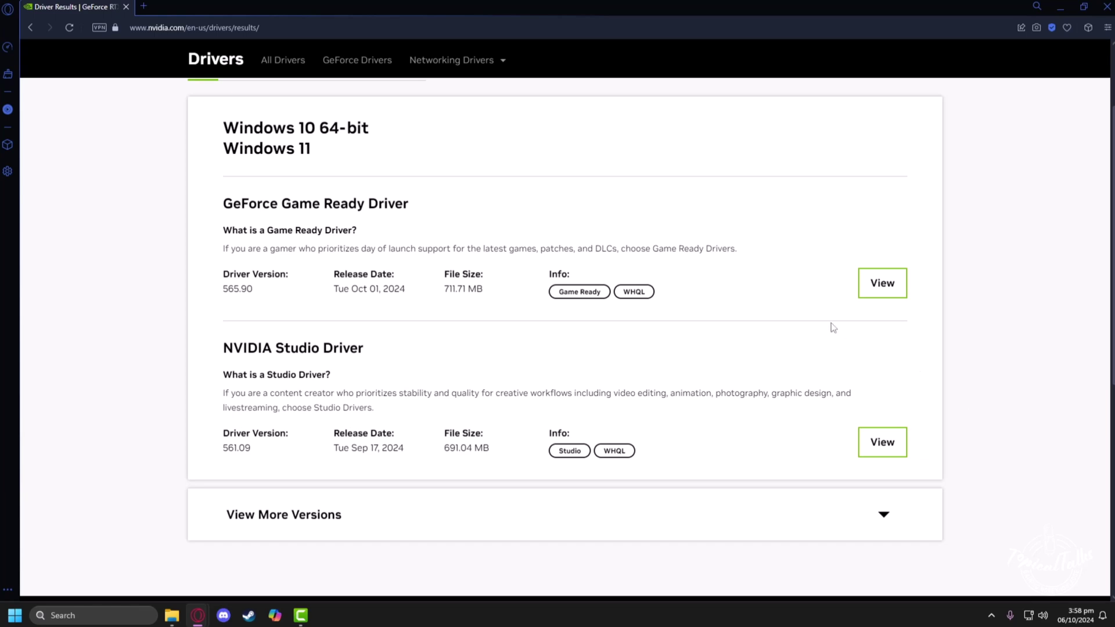
pyautogui.click(881, 285)
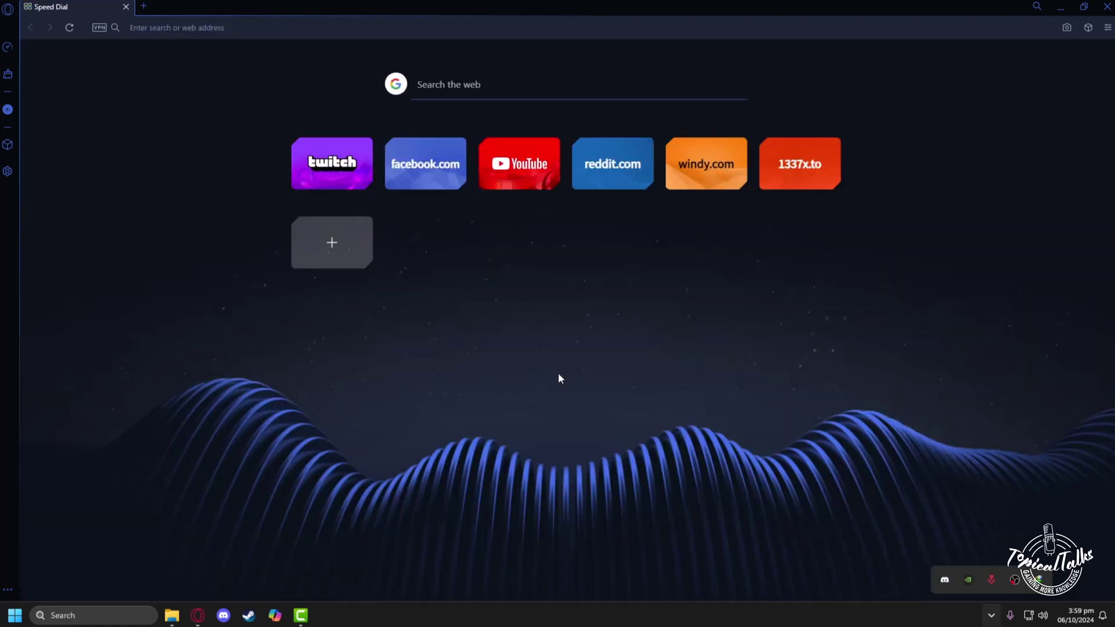
pyautogui.click(561, 379)
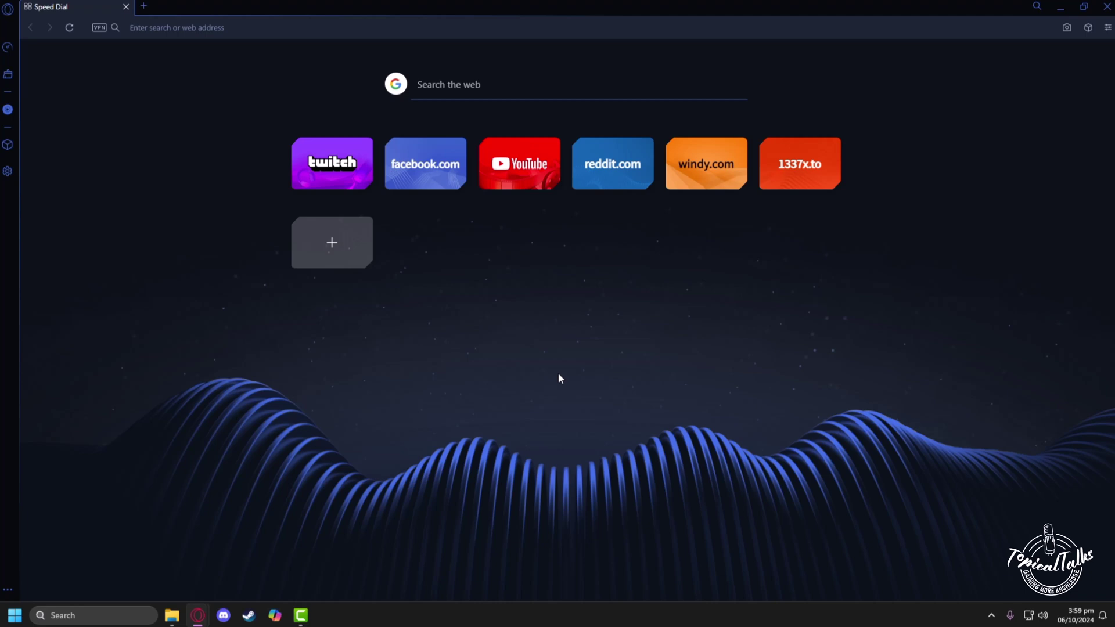
# Step: Search for 'direct x' and open the DirectX End-User Runtime Web Installer page
pyautogui.click(167, 27)
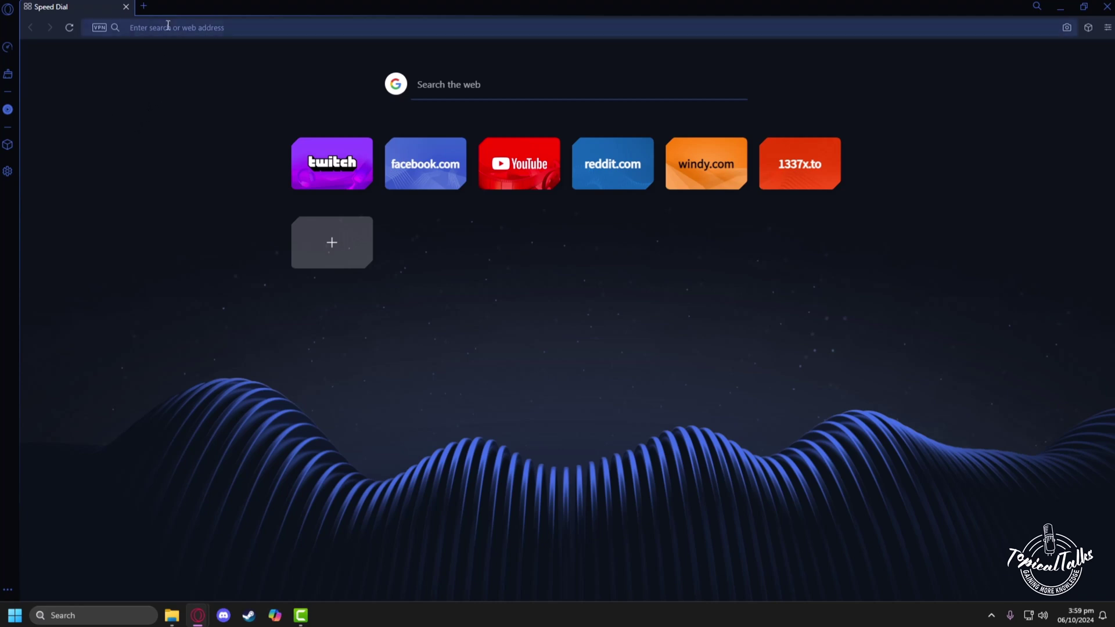
pyautogui.write('dire')
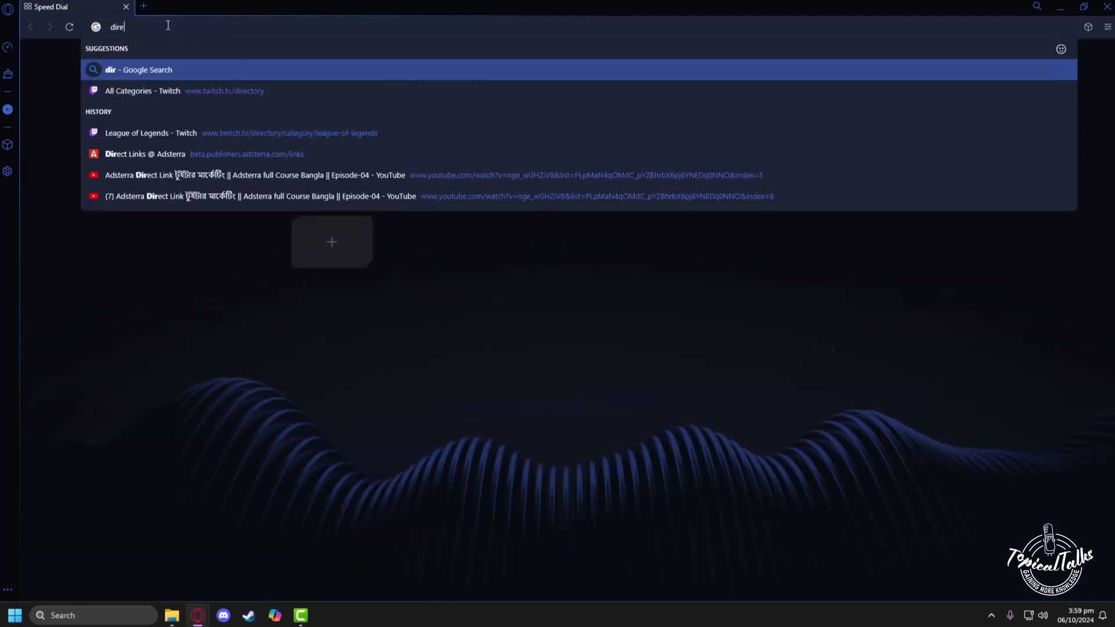
pyautogui.write('ct x')
pyautogui.press('Return')
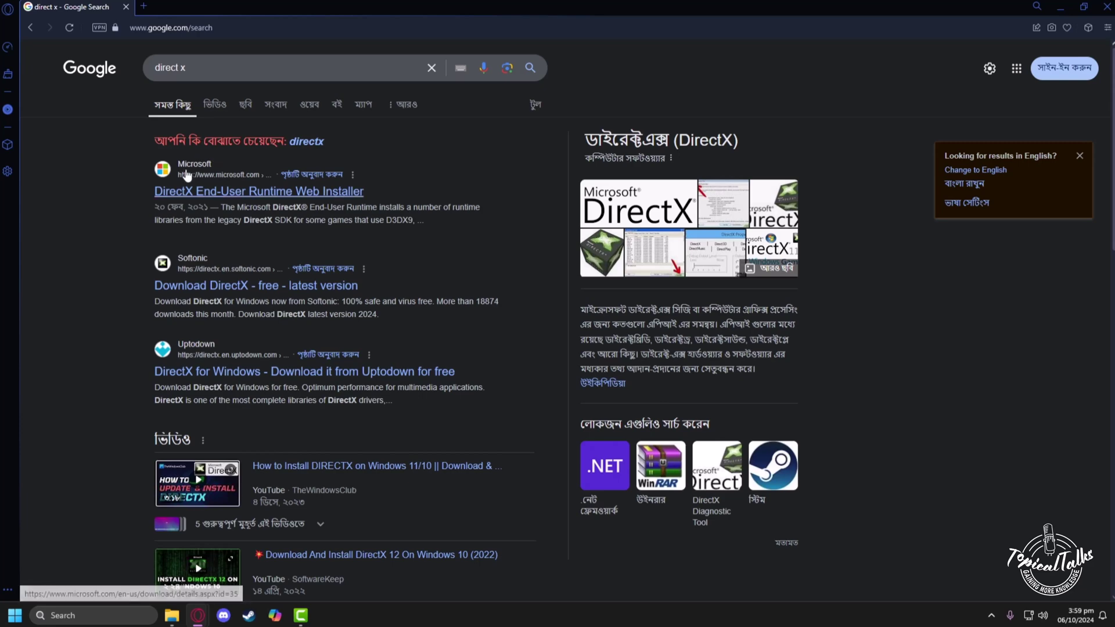
pyautogui.click(259, 196)
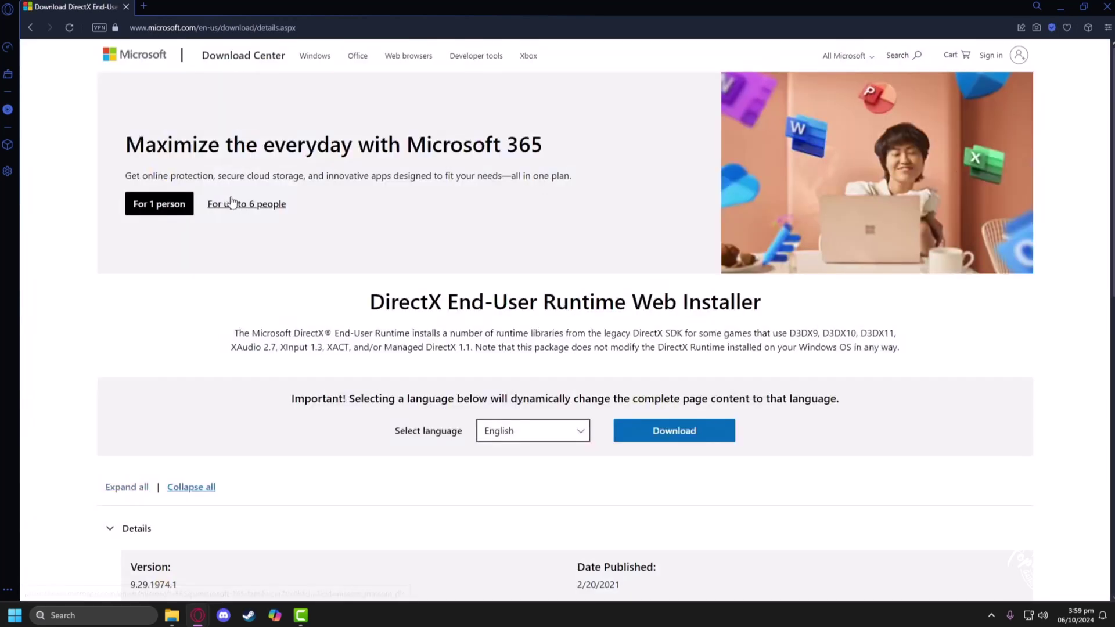
# Step: Download the installer dxwebsetup.exe (288.4 KB) and select it on the desktop
pyautogui.scroll(-1, 639, 321)
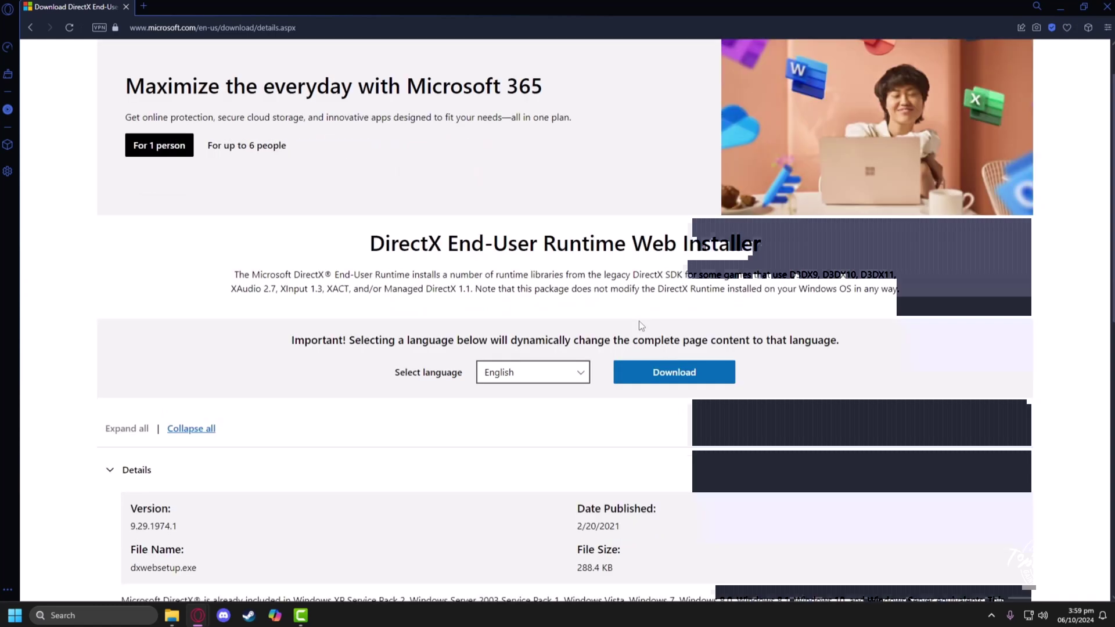
pyautogui.scroll(-2, 639, 320)
pyautogui.click(666, 266)
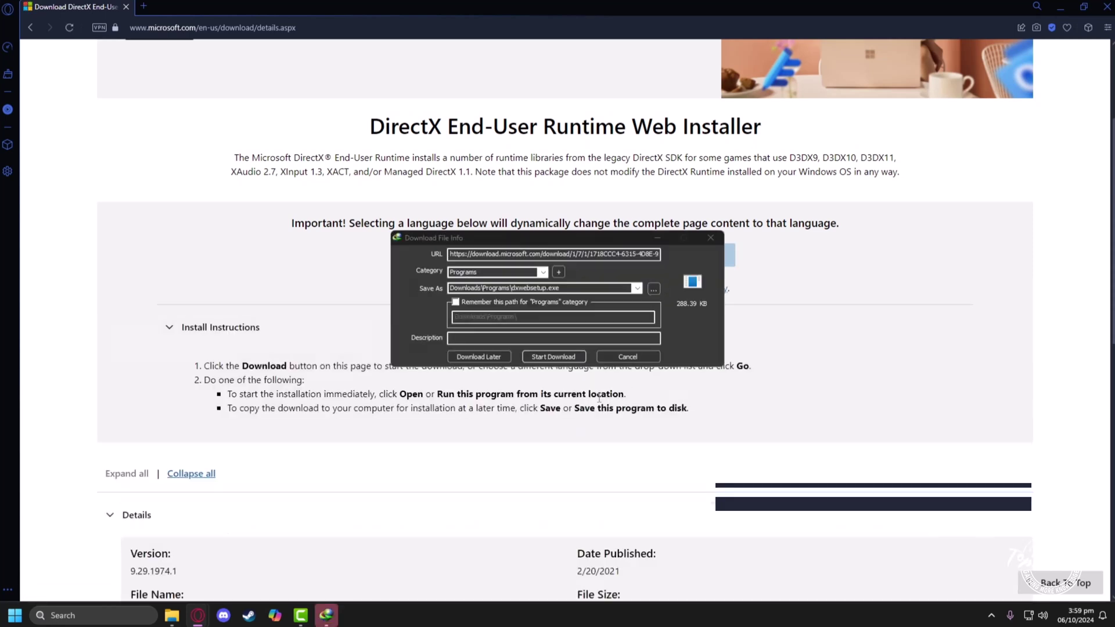
pyautogui.click(564, 358)
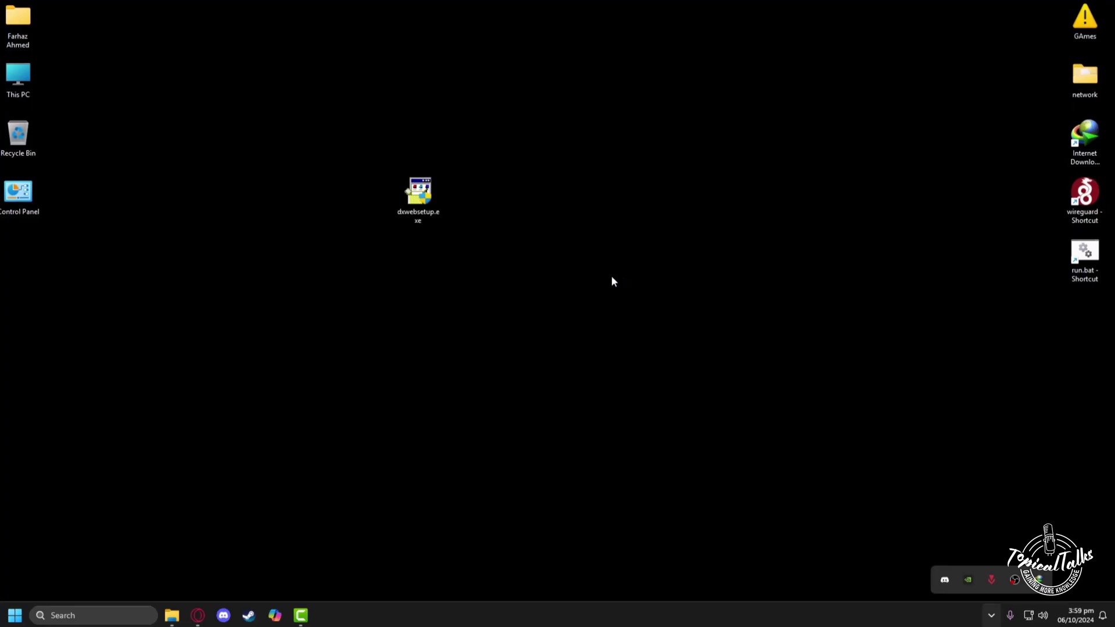
pyautogui.moveTo(583, 212); pyautogui.dragTo(379, 275)
# Step: Run dxwebsetup.exe, accept the licence, decline the Bing Bar, and install the DirectX components
pyautogui.doubleClick(423, 220)
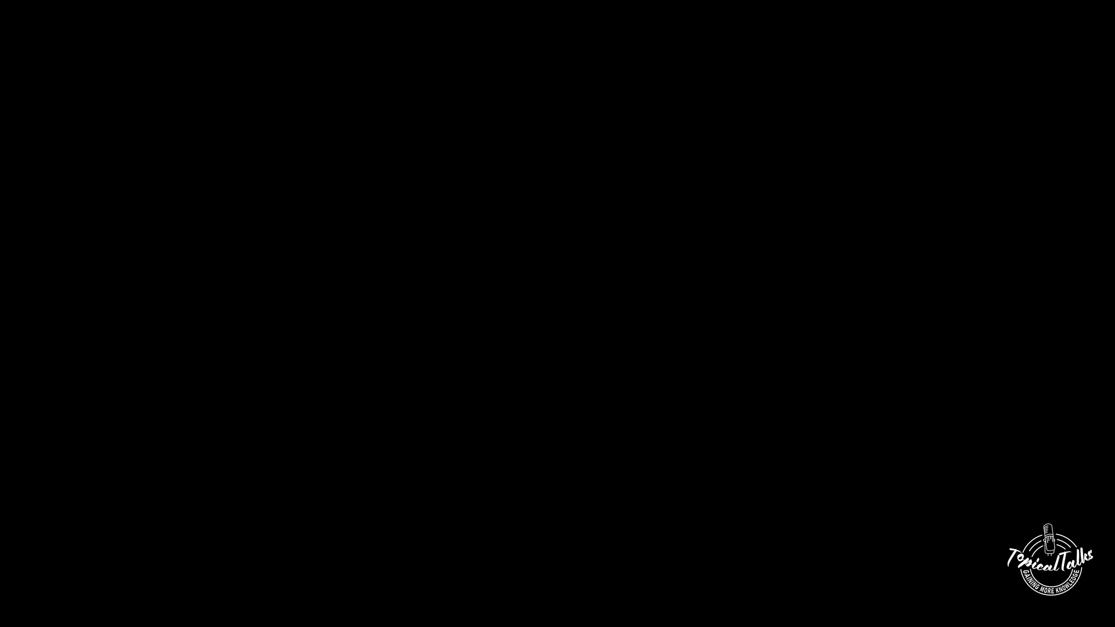
pyautogui.click(410, 208)
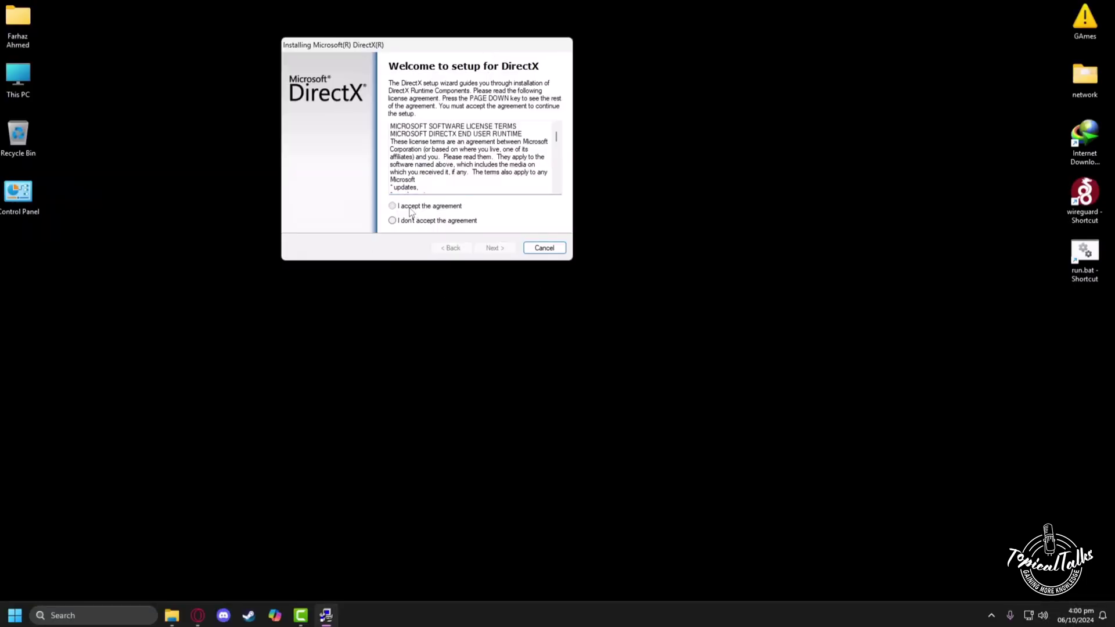
pyautogui.click(503, 251)
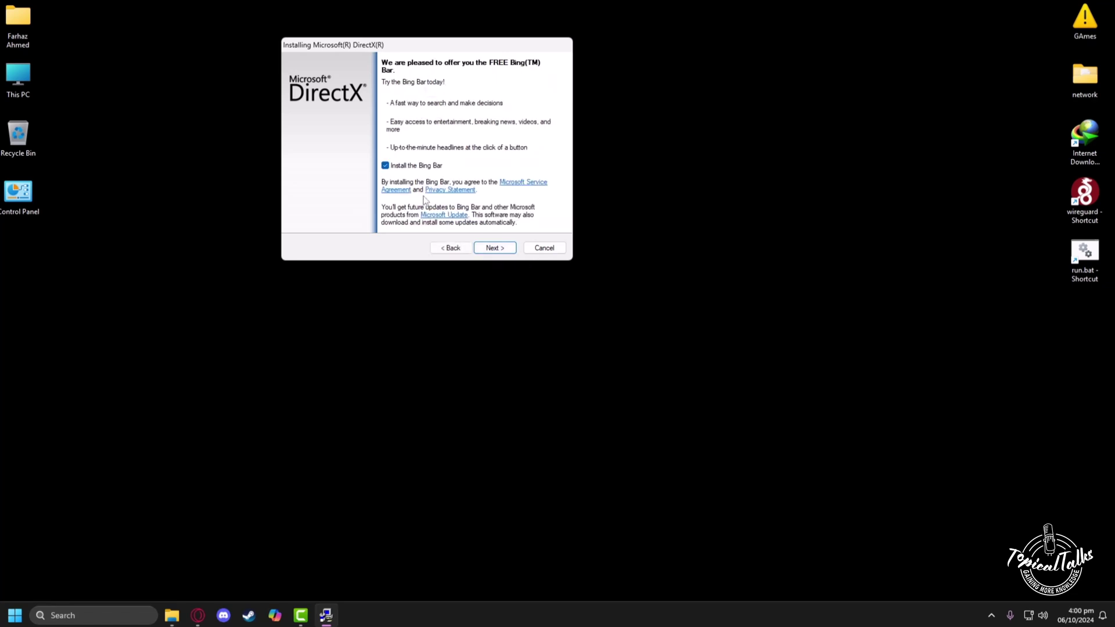
pyautogui.click(406, 168)
pyautogui.click(498, 247)
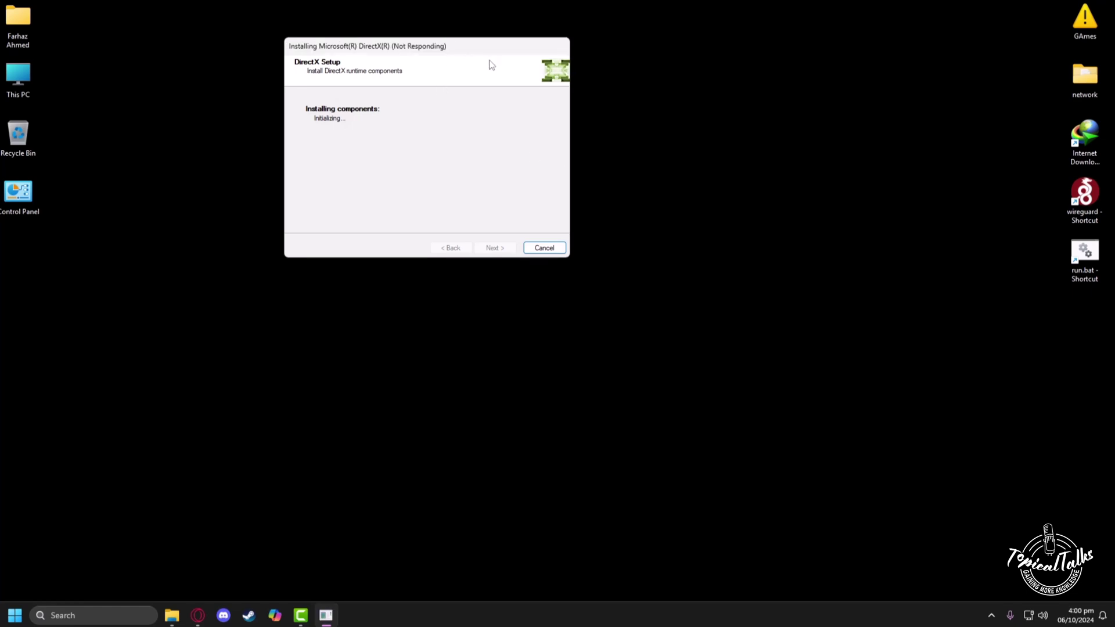
pyautogui.click(608, 278)
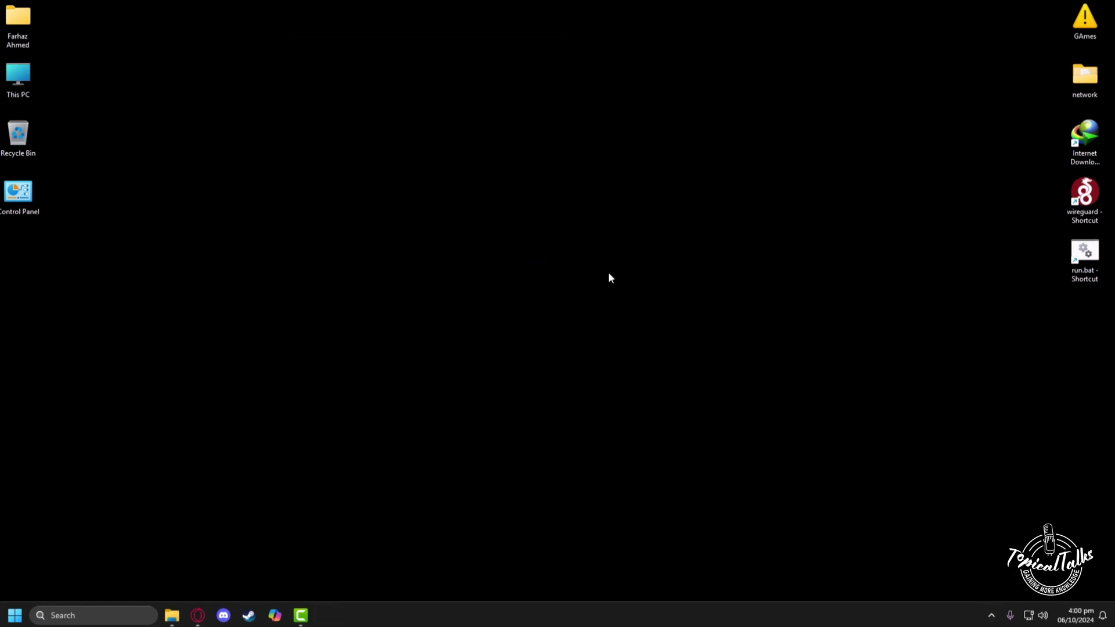